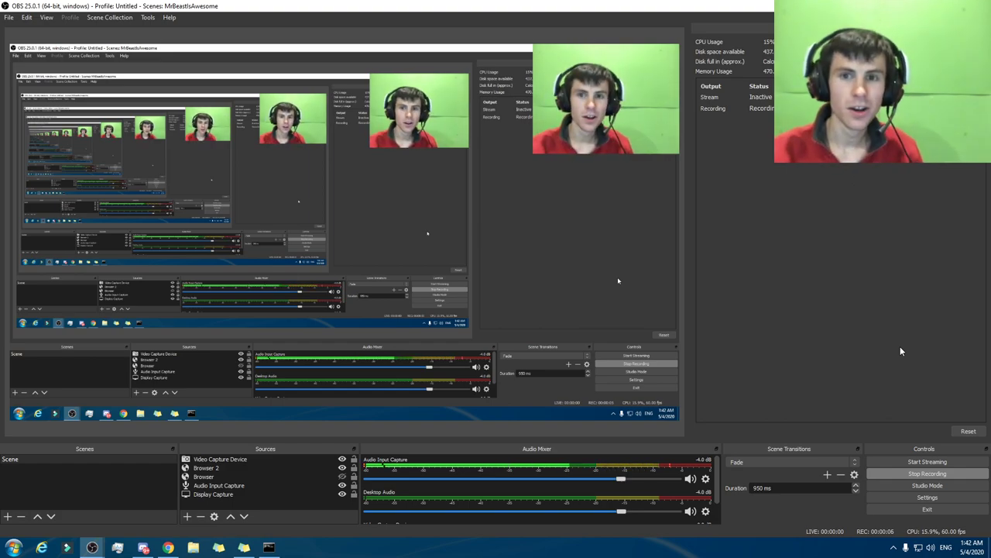
Bring the Chrome window with the YouTube premiere countdown and live chat in front of OBS
{"action": "left_click", "coordinate": [169, 547]}
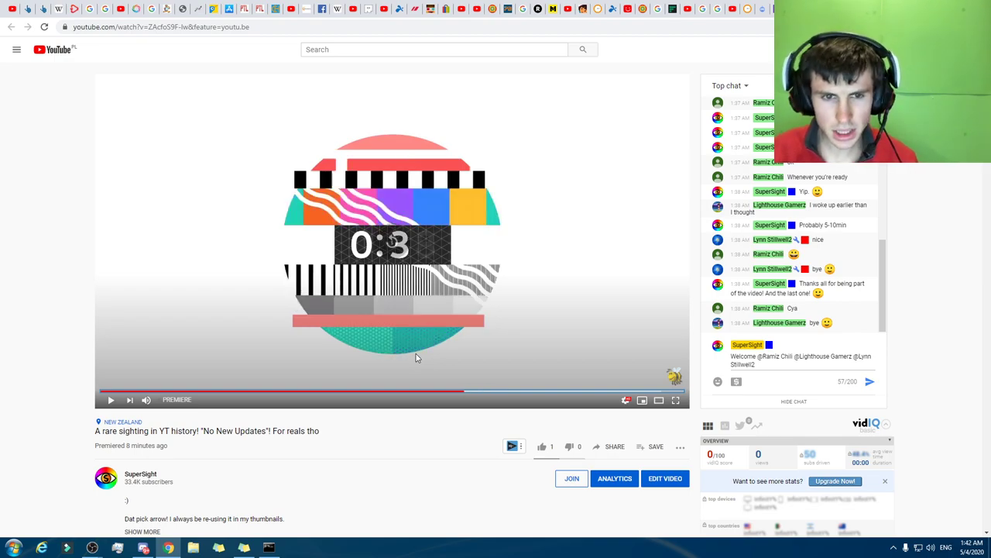
Resume playback of the YouTube premiere countdown video
{"action": "left_click", "coordinate": [415, 357]}
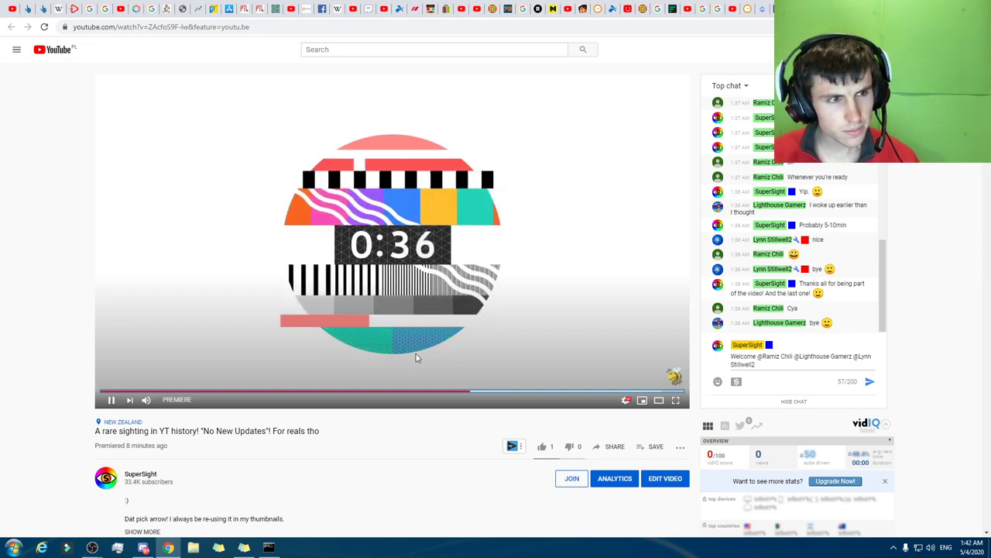